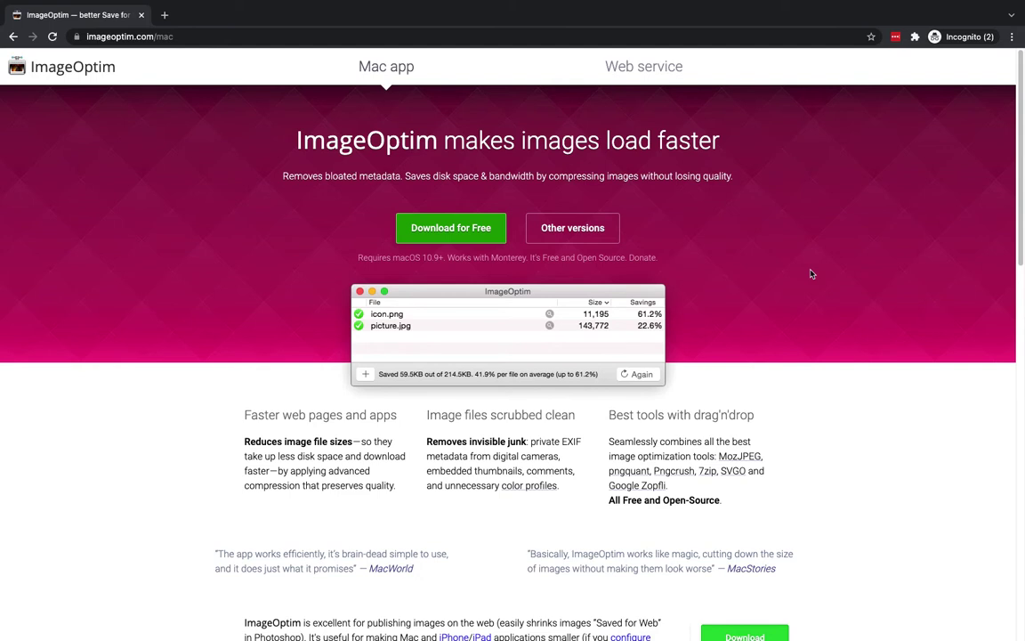
Browse the ImageOptim versions for other platforms, then return to the Mac app page
{"action": "left_click", "coordinate": [574, 227]}
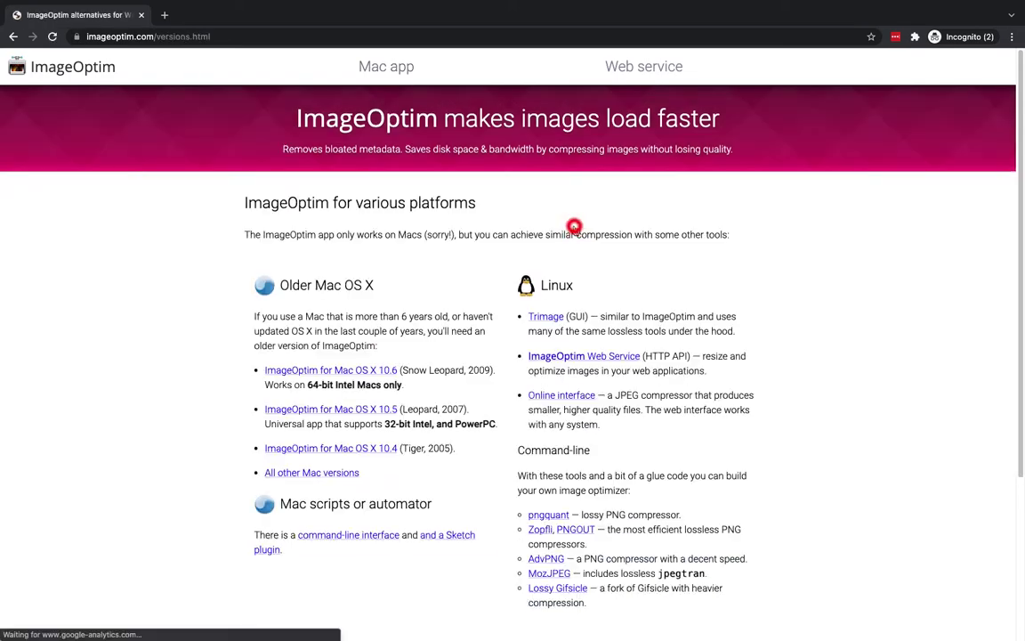
{"action": "scroll", "coordinate": [852, 291], "scroll_direction": "down", "scroll_amount": 3}
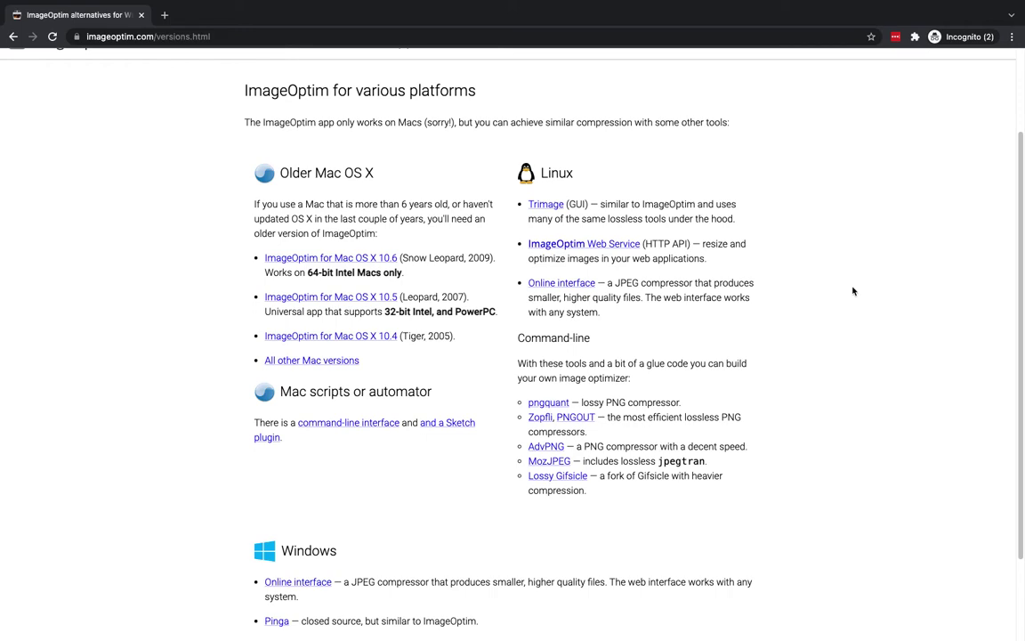
{"action": "scroll", "coordinate": [853, 291], "scroll_direction": "down", "scroll_amount": 1}
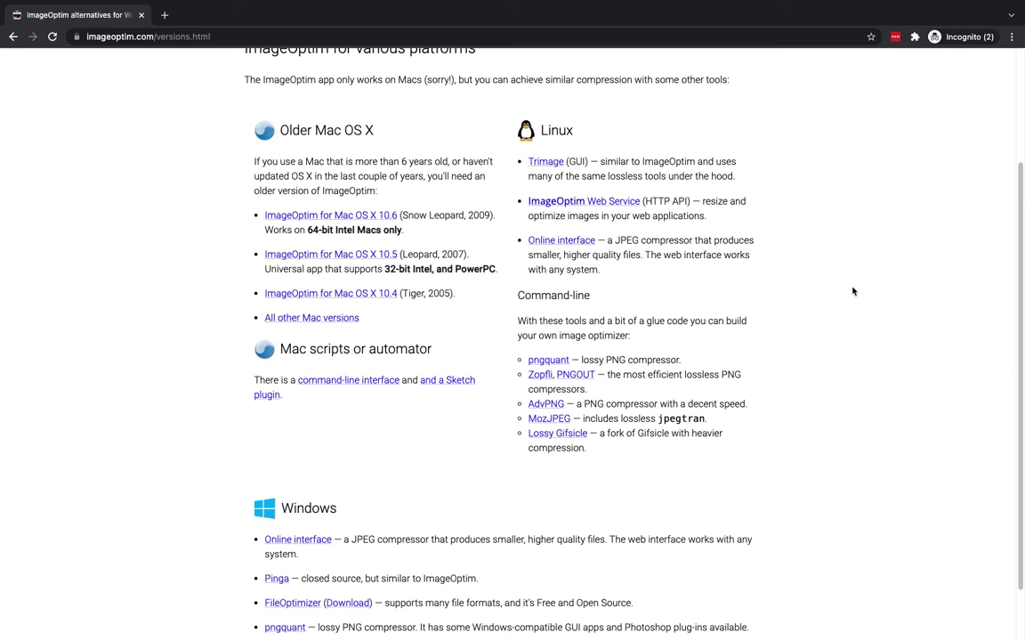
{"action": "scroll", "coordinate": [853, 291], "scroll_direction": "up", "scroll_amount": 4}
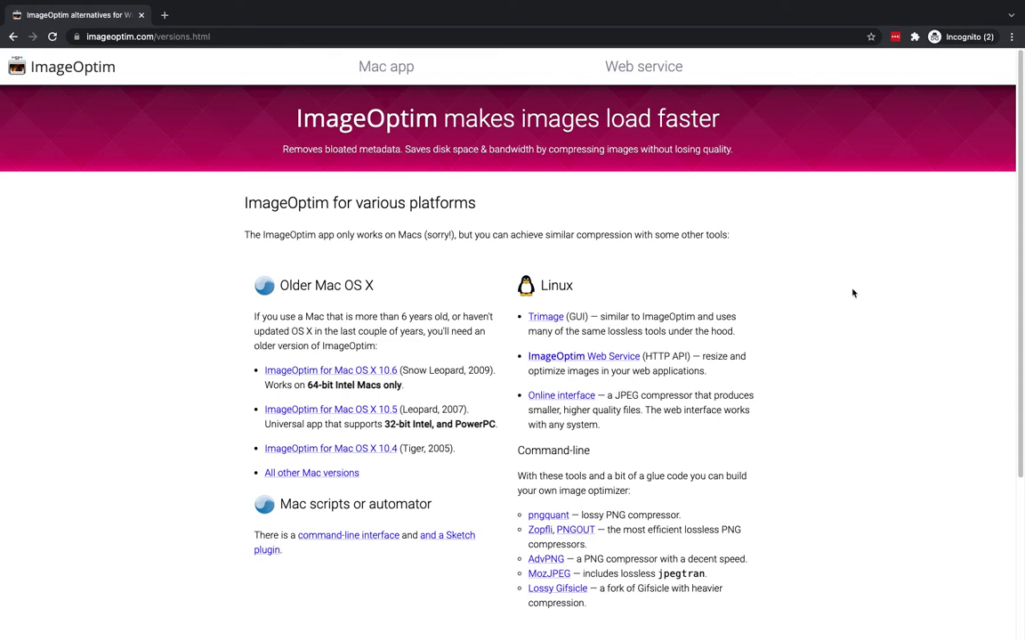
{"action": "left_click", "coordinate": [387, 67]}
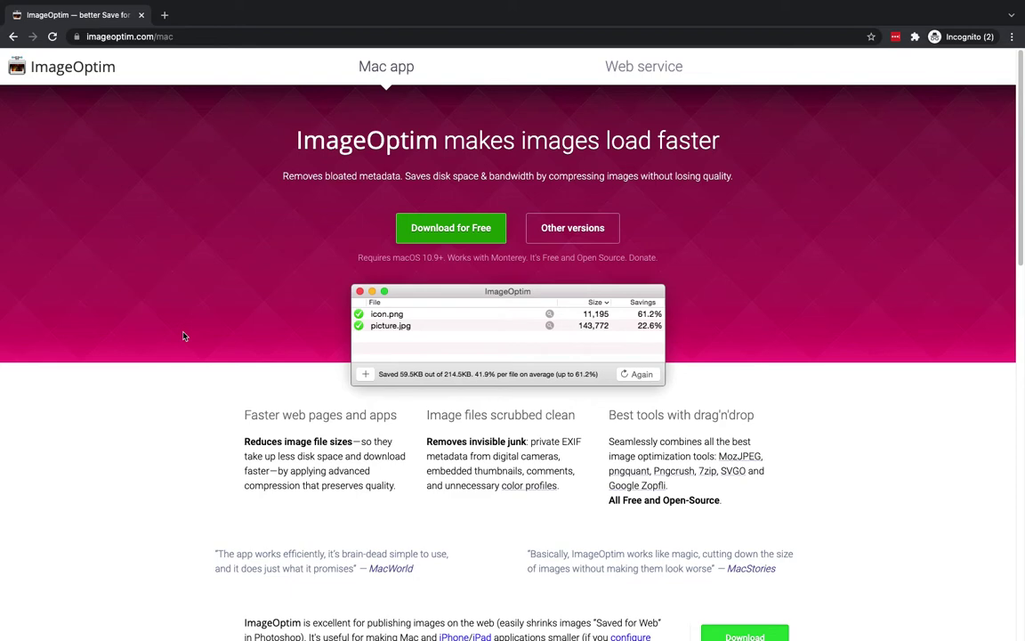
{"action": "key", "text": "ctrl+Left"}
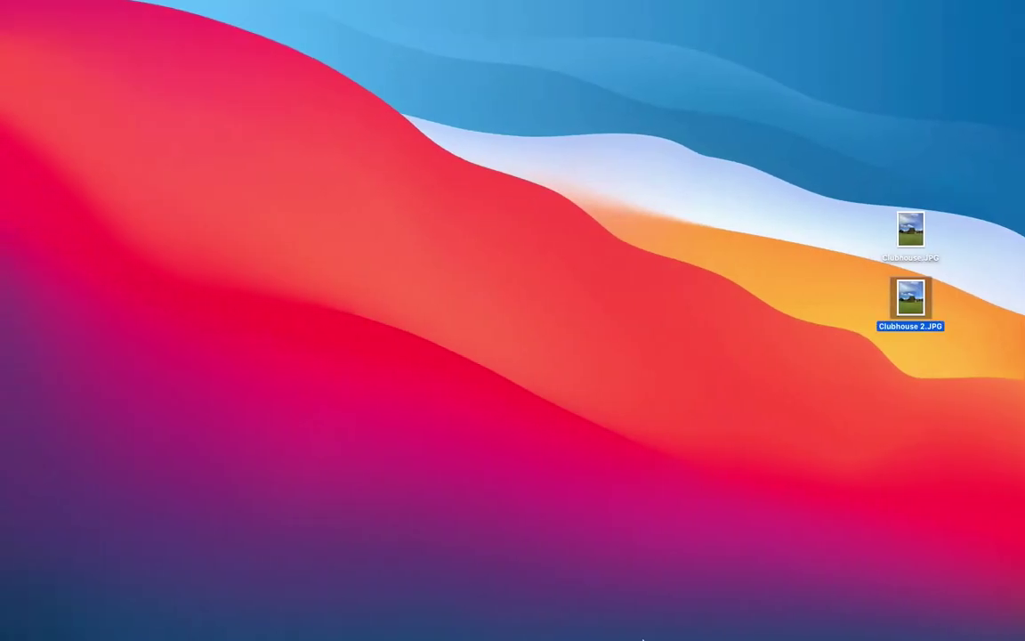
Launch ImageOptim from the Dock to open its empty drop window
{"action": "mouse_move", "coordinate": [639, 633]}
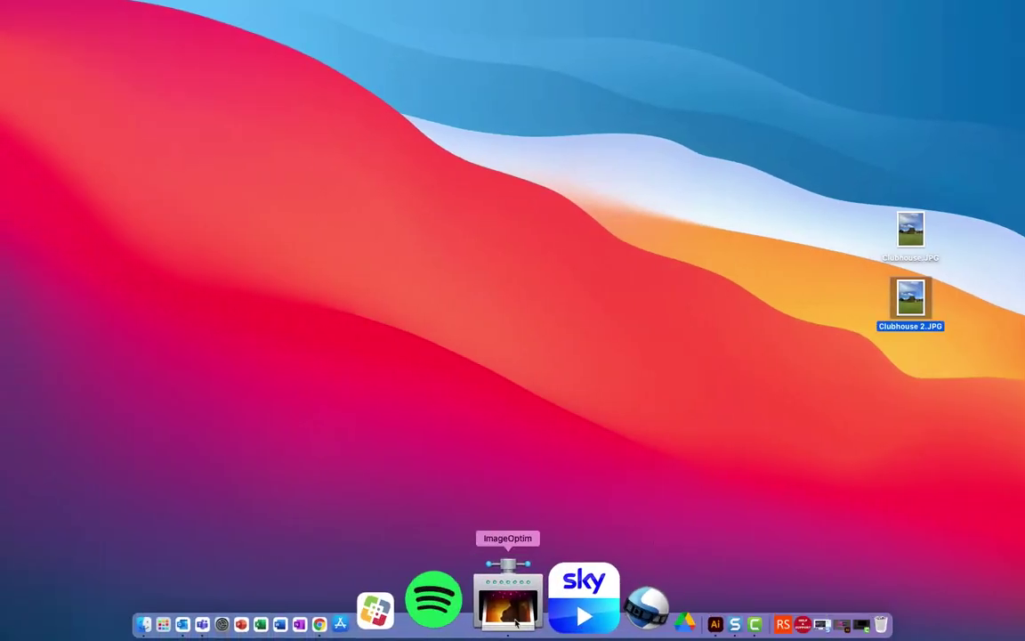
{"action": "left_click", "coordinate": [515, 622]}
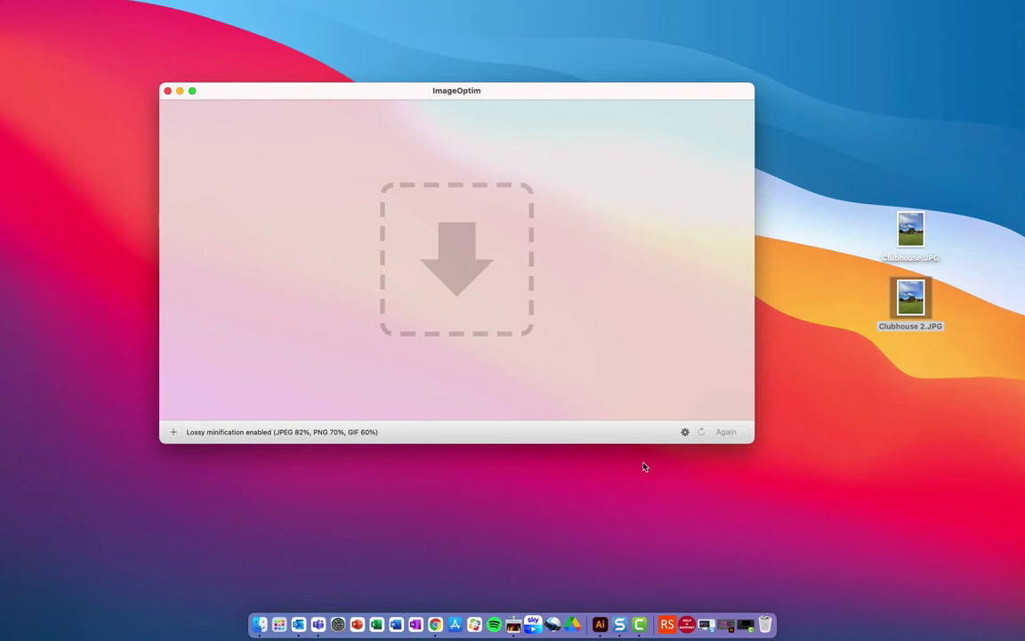
Uncheck 'Enable lossy minification' on the Quality tab of ImageOptim Preferences
{"action": "left_click", "coordinate": [685, 432]}
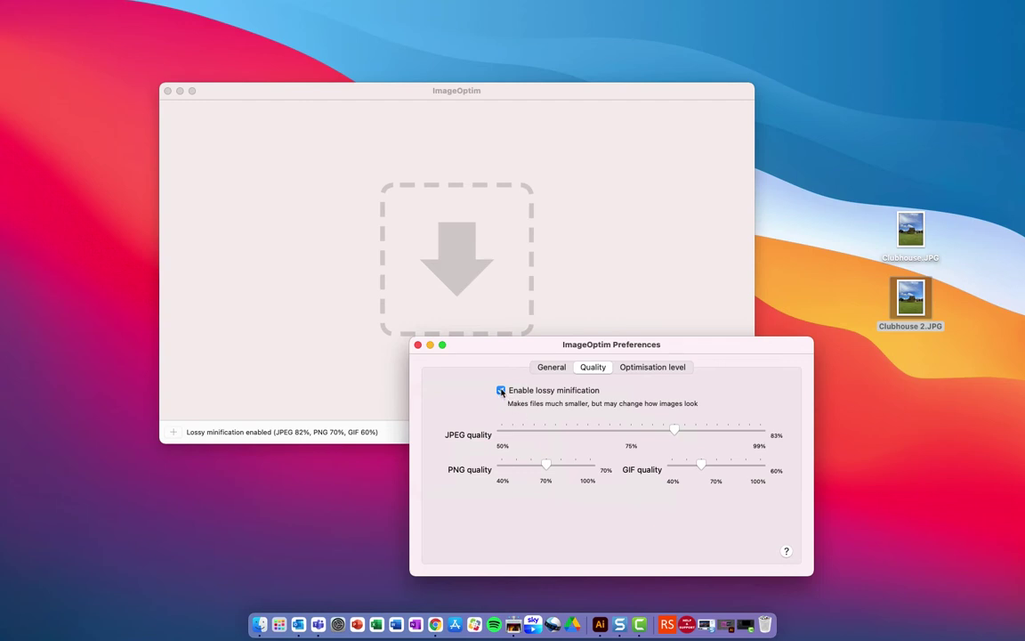
{"action": "left_click", "coordinate": [501, 390]}
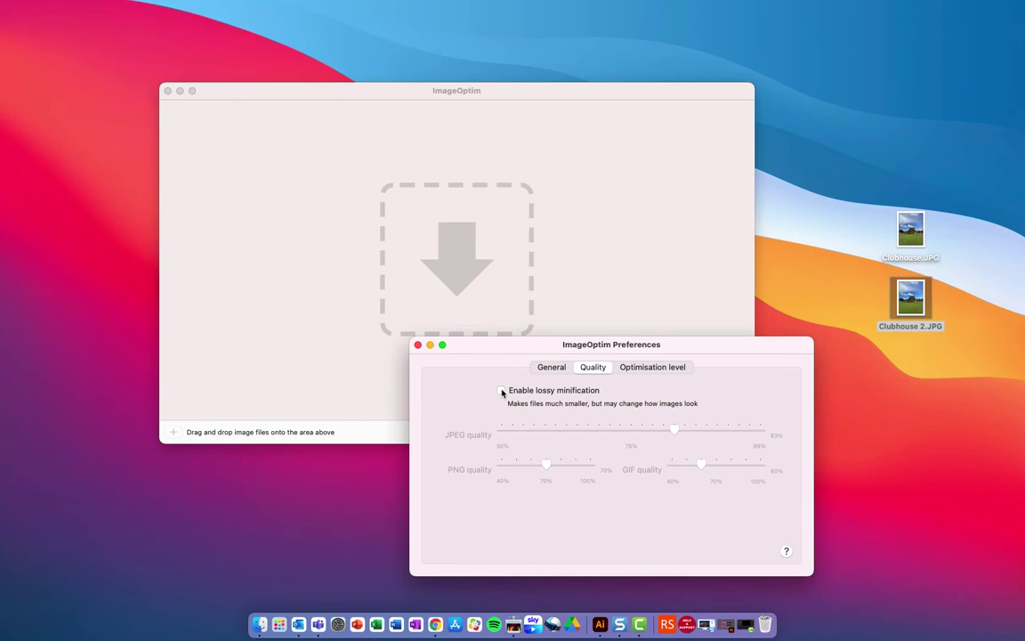
Re-enable lossy minification and set the JPEG quality slider to about 87%
{"action": "left_click_drag", "start_coordinate": [542, 344], "coordinate": [335, 156]}
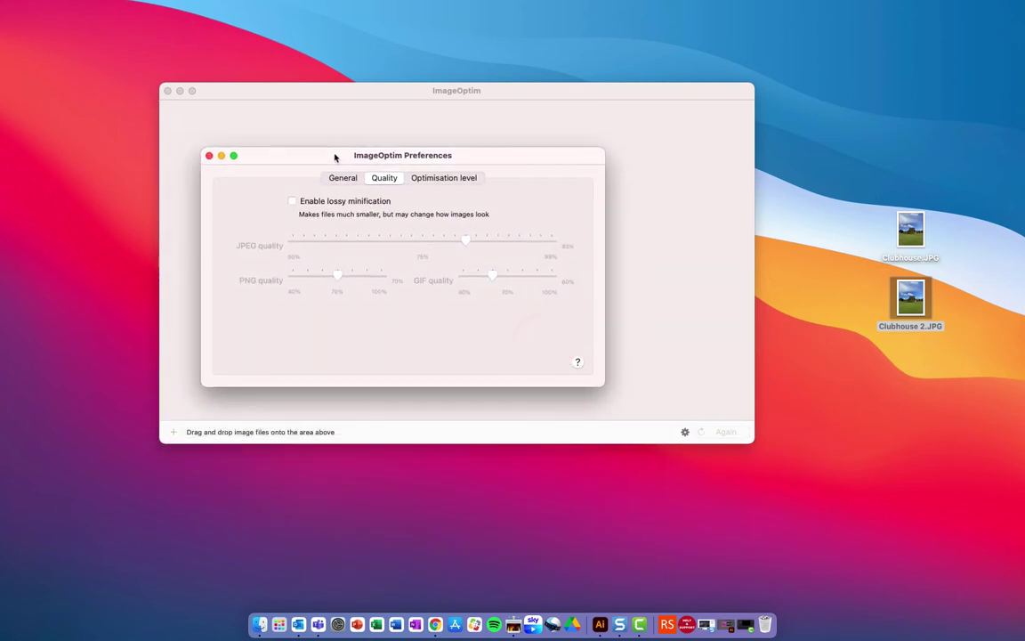
{"action": "left_click", "coordinate": [292, 201]}
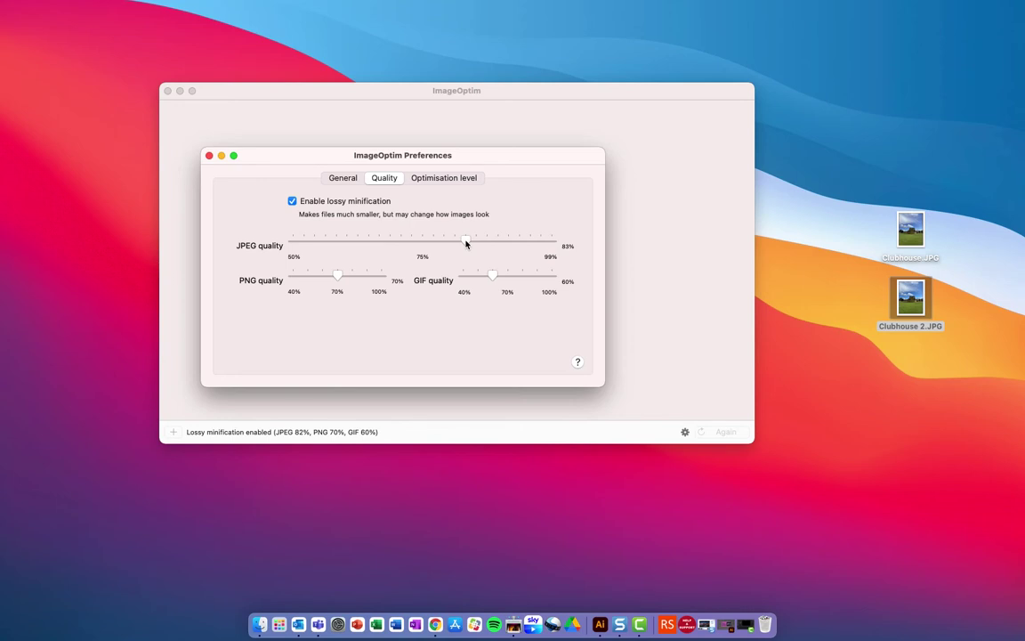
{"action": "left_click_drag", "start_coordinate": [465, 243], "coordinate": [282, 245]}
{"action": "left_click_drag", "start_coordinate": [291, 242], "coordinate": [503, 252]}
{"action": "left_click_drag", "start_coordinate": [509, 242], "coordinate": [485, 245]}
Set the optimisation level to Normal, review the General options, and close Preferences
{"action": "left_click", "coordinate": [431, 177]}
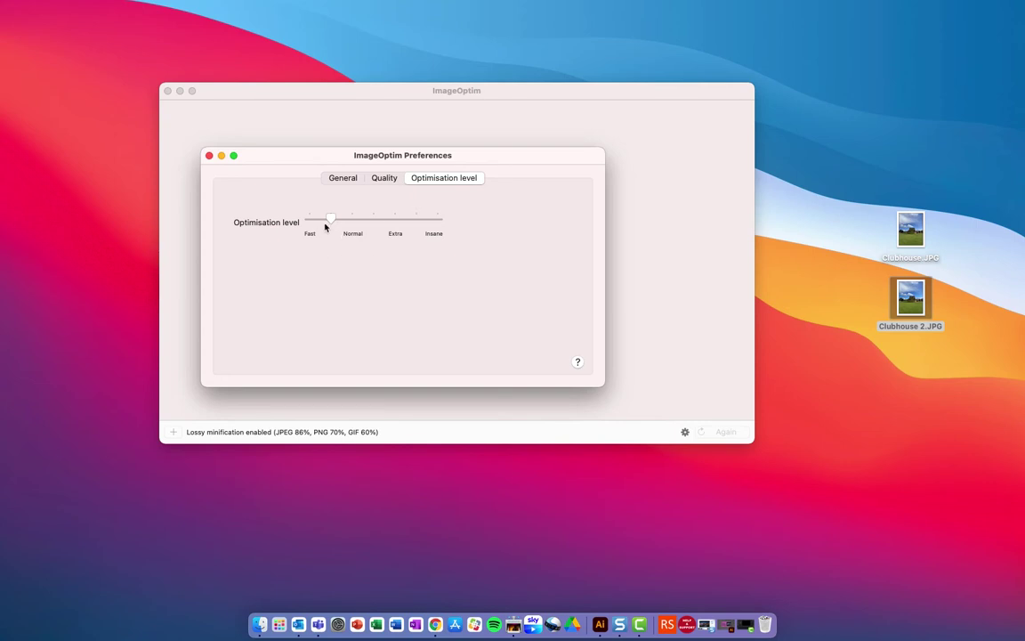
{"action": "left_click_drag", "start_coordinate": [329, 218], "coordinate": [352, 218]}
{"action": "left_click", "coordinate": [349, 181]}
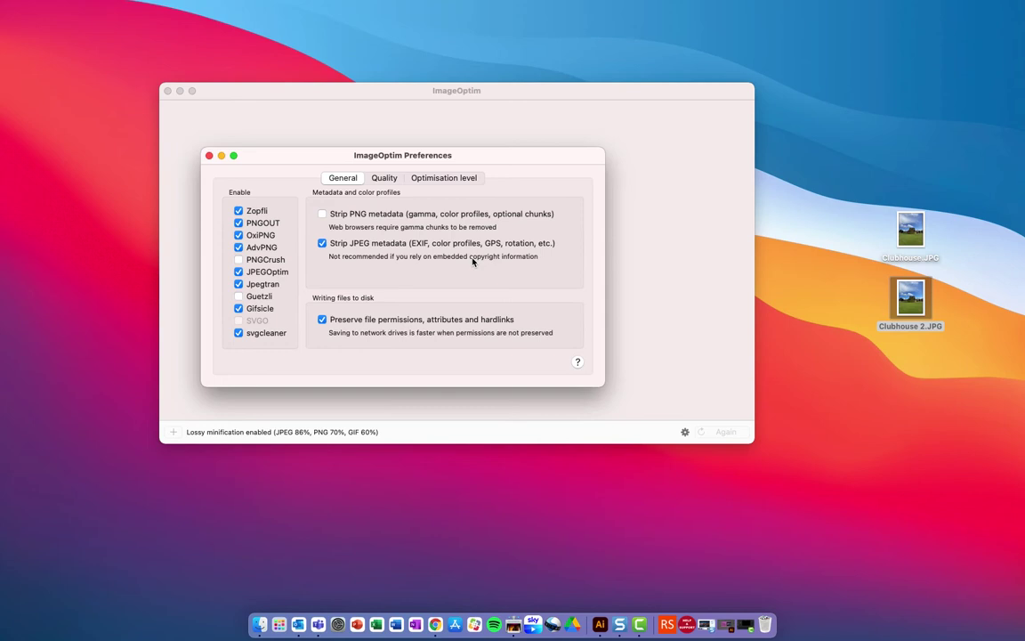
{"action": "left_click", "coordinate": [207, 156]}
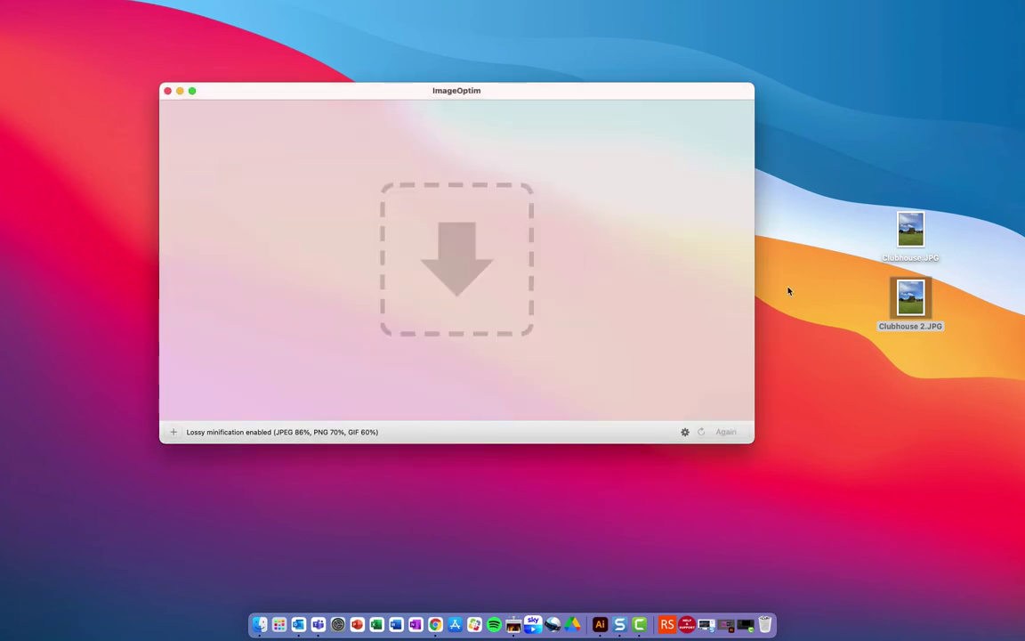
Move Clubhouse.JPG higher on the desktop and check its size of 3.4 MB in Get Info
{"action": "left_click_drag", "start_coordinate": [911, 230], "coordinate": [835, 167]}
{"action": "right_click", "coordinate": [835, 168]}
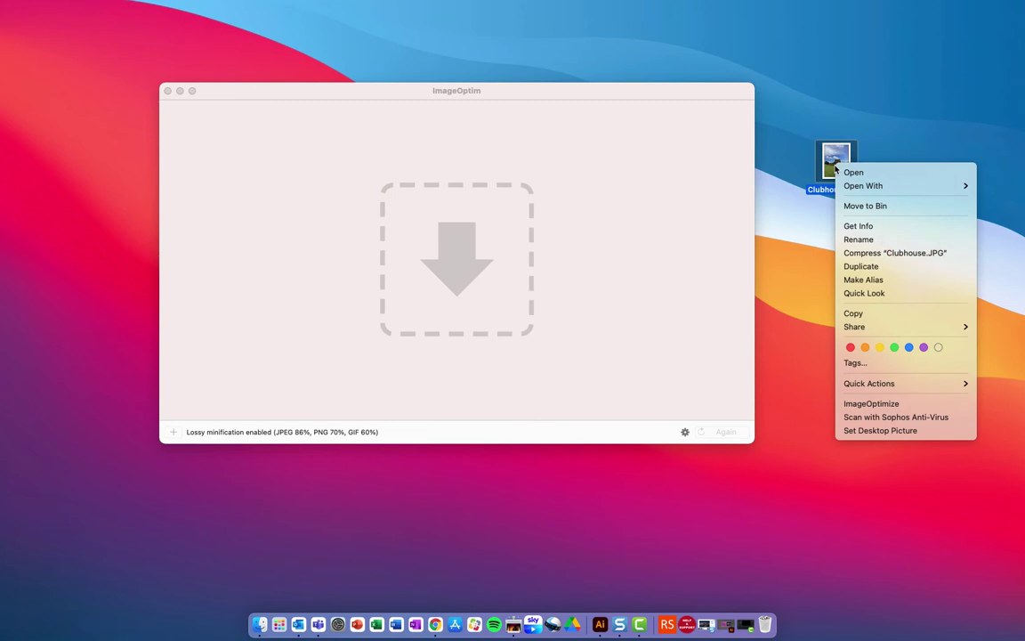
{"action": "left_click", "coordinate": [861, 225]}
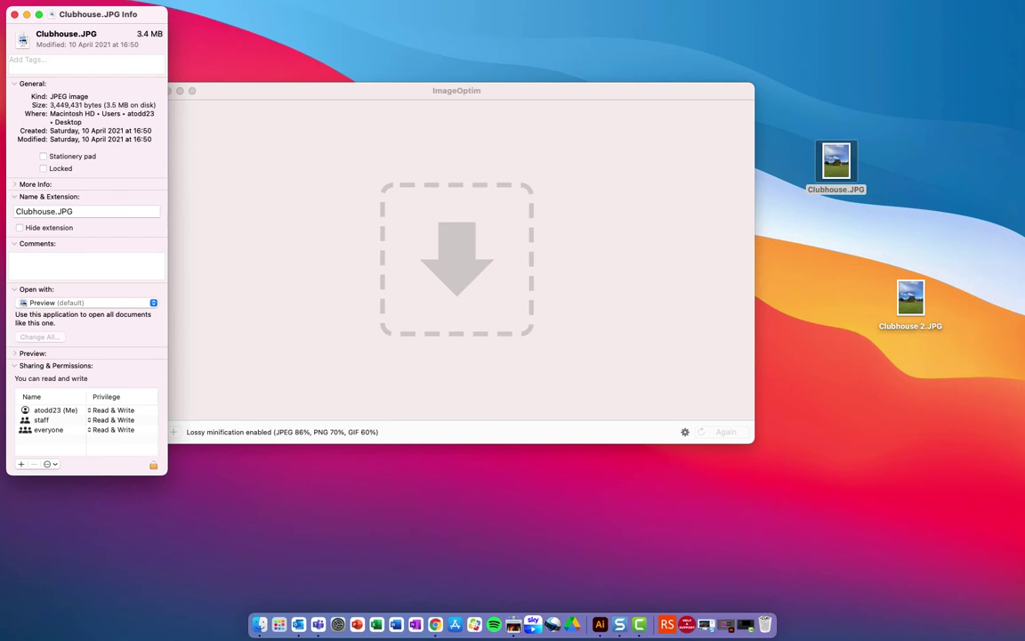
{"action": "left_click", "coordinate": [14, 14]}
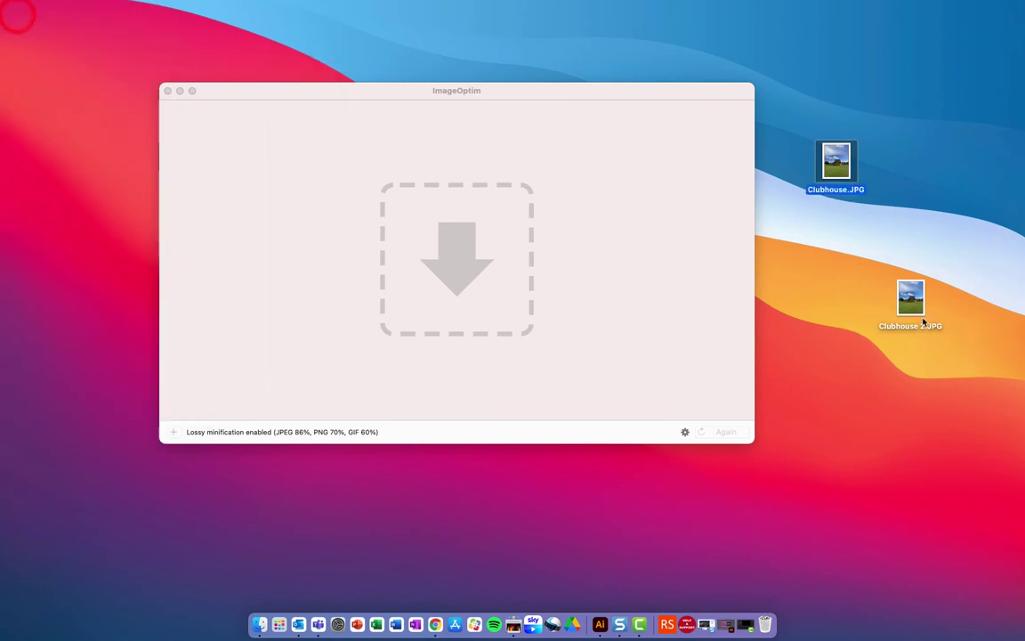
Check Clubhouse 2.JPG's size of 613 KB in its Get Info window
{"action": "left_click", "coordinate": [907, 307]}
{"action": "right_click", "coordinate": [904, 315]}
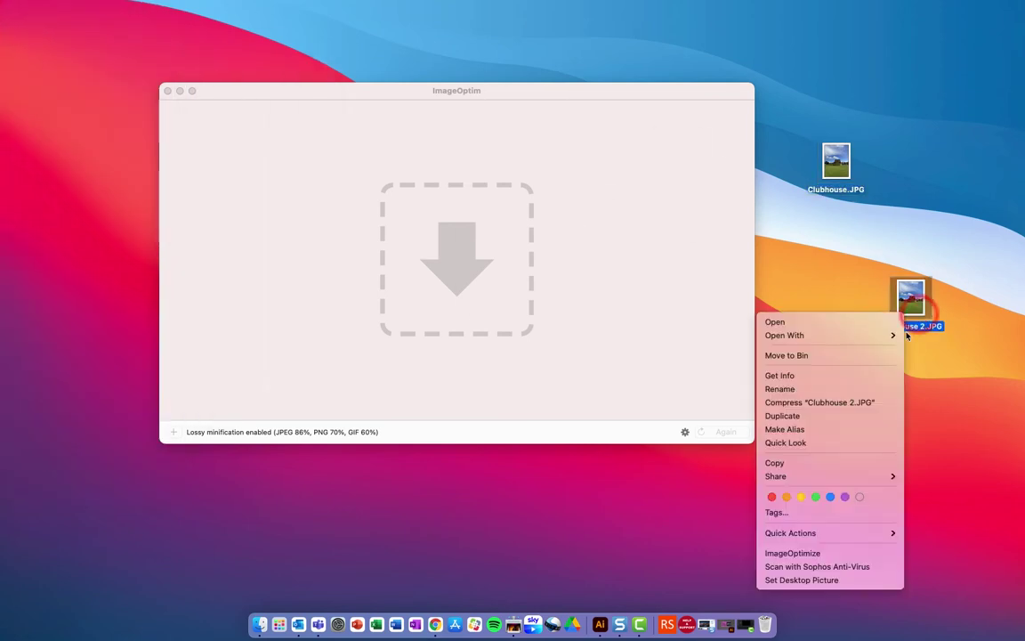
{"action": "left_click", "coordinate": [853, 376]}
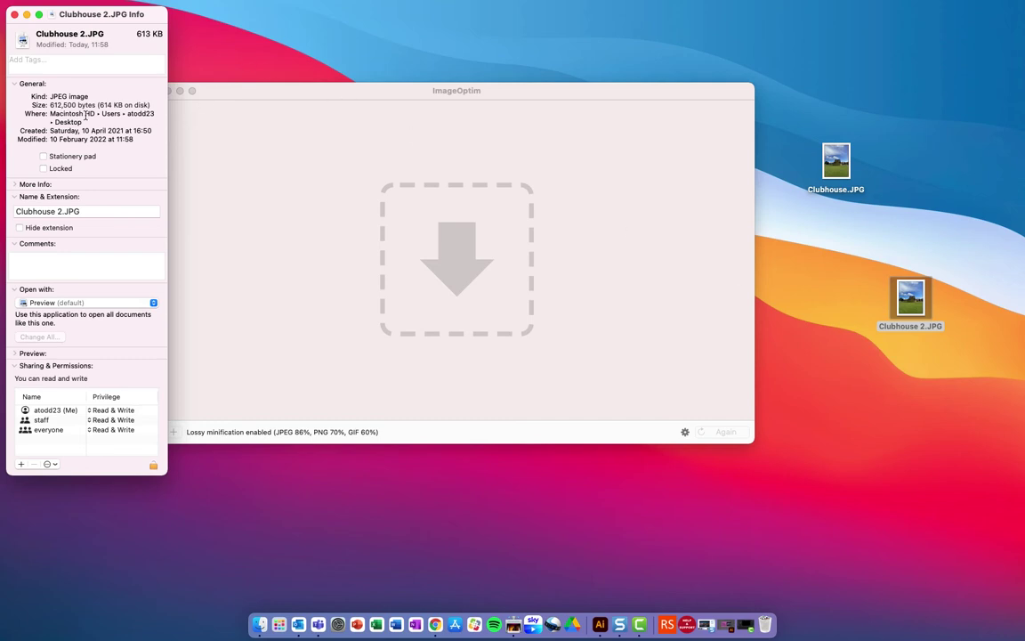
{"action": "left_click", "coordinate": [14, 14]}
{"action": "left_click", "coordinate": [908, 296]}
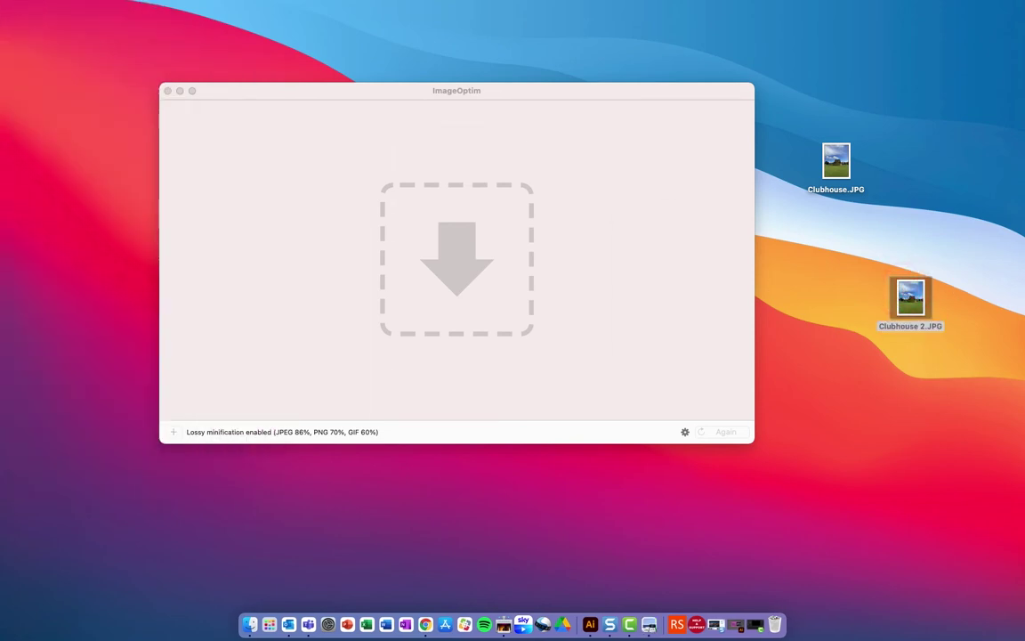
Open Clubhouse 2.JPG and Clubhouse.JPG side by side in Preview, then close both
{"action": "key", "text": "super+o"}
{"action": "left_click_drag", "start_coordinate": [708, 84], "coordinate": [322, 70]}
{"action": "left_click", "coordinate": [837, 161]}
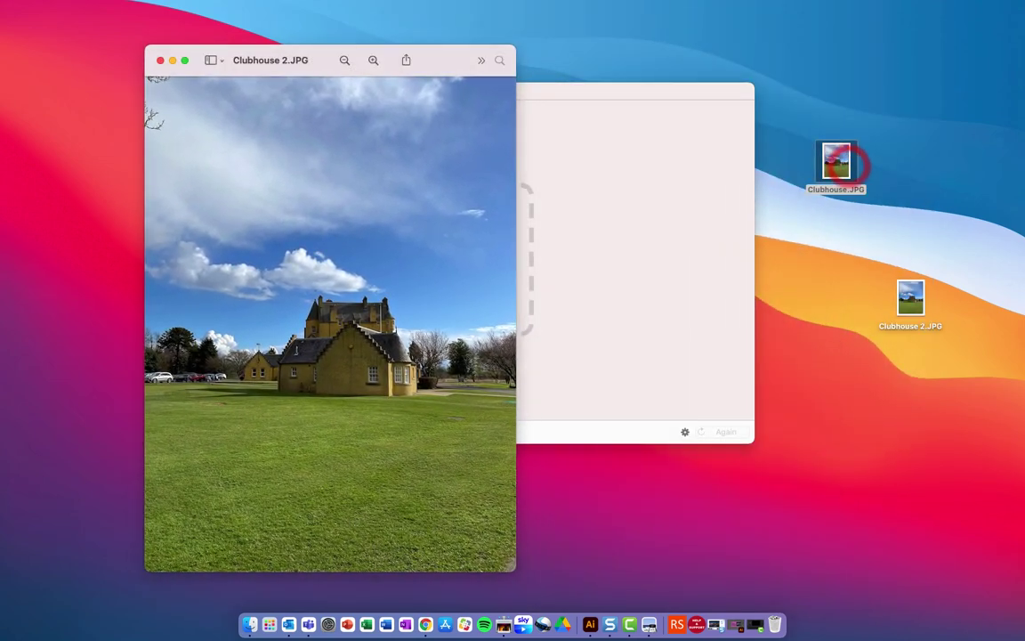
{"action": "key", "text": "super+o"}
{"action": "left_click_drag", "start_coordinate": [332, 41], "coordinate": [391, 89]}
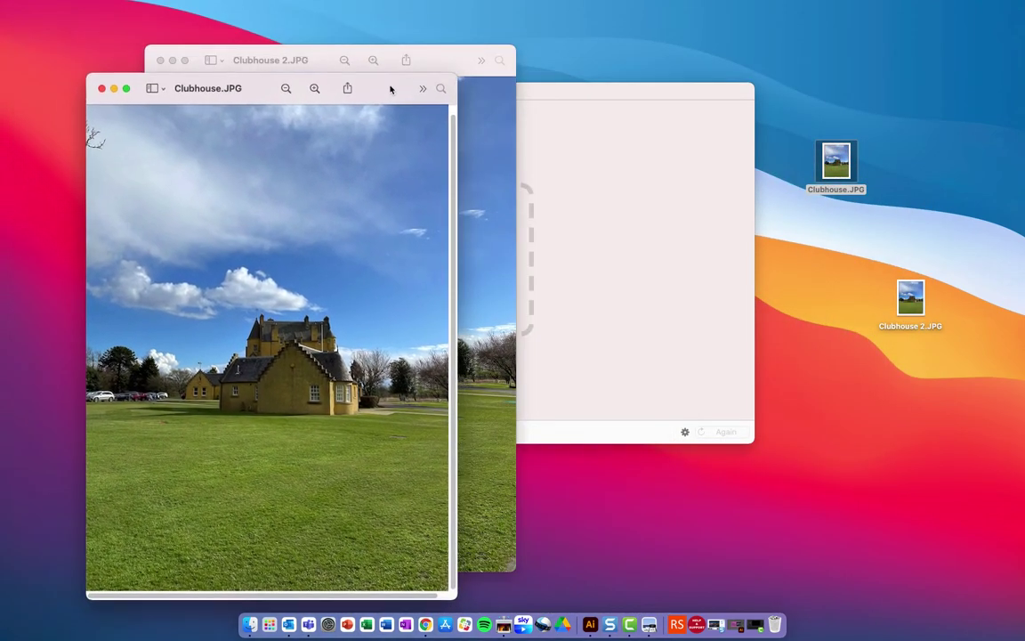
{"action": "left_click_drag", "start_coordinate": [446, 56], "coordinate": [796, 85]}
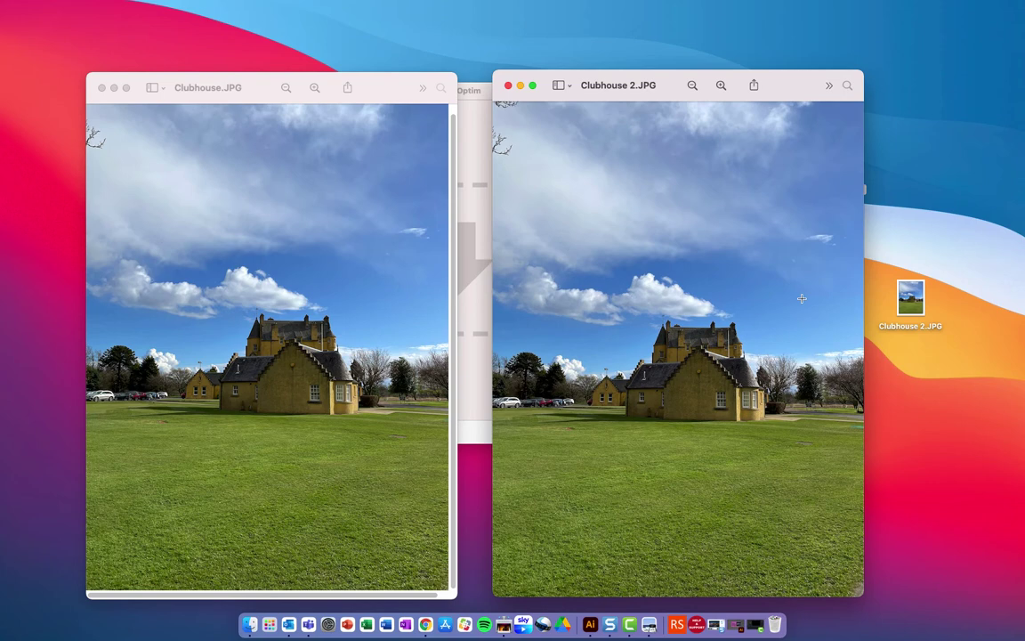
{"action": "left_click", "coordinate": [102, 87]}
{"action": "left_click", "coordinate": [508, 86]}
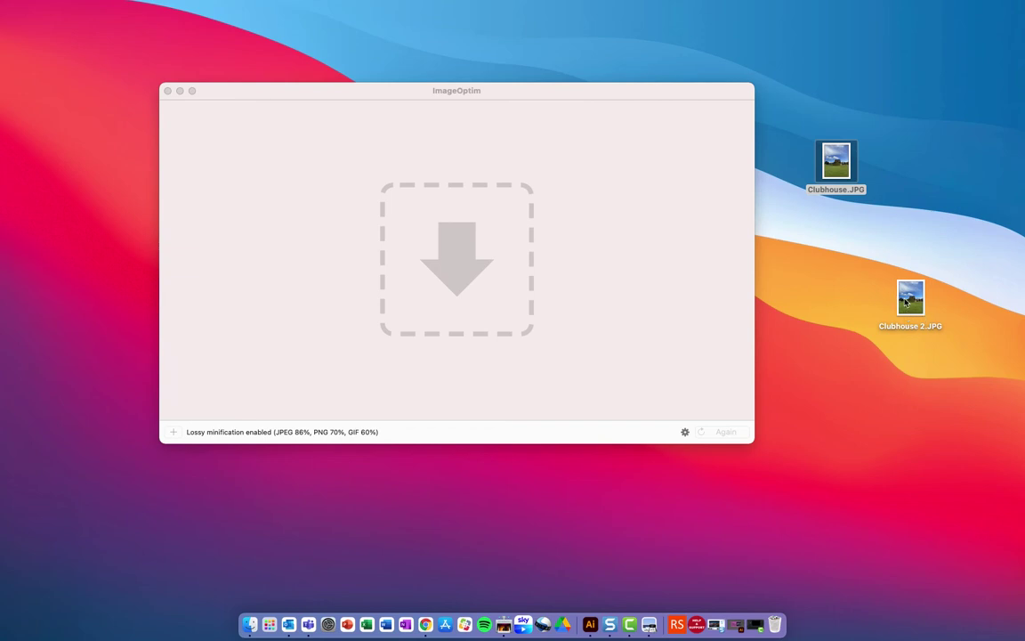
Duplicate Clubhouse 2.JPG as Clubhouse 2 2.JPG, then compress the original at JPEG 86%
{"action": "left_click", "coordinate": [910, 307]}
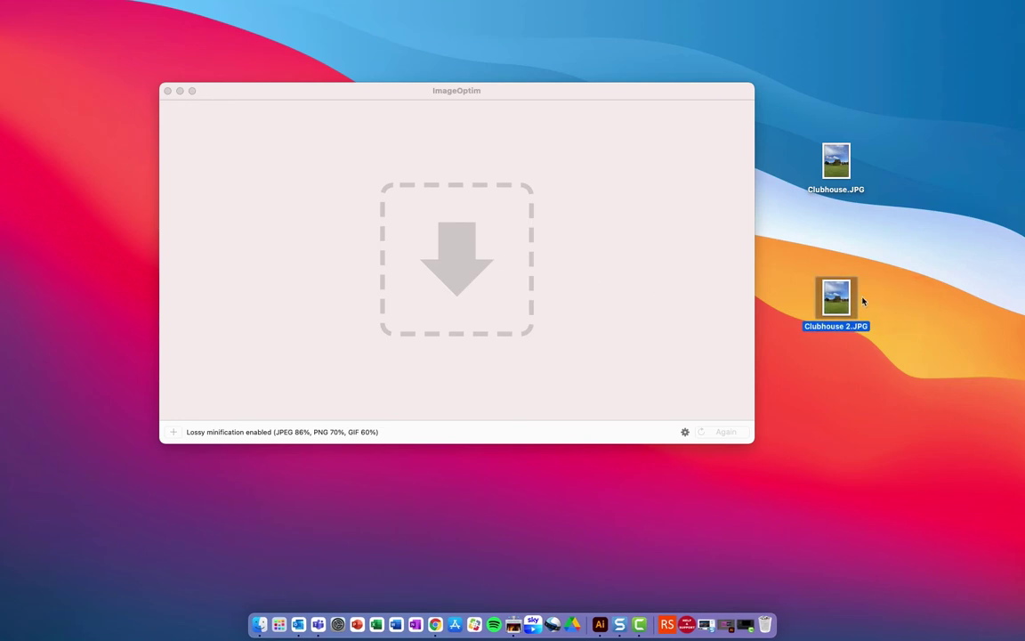
{"action": "left_click_drag", "start_coordinate": [841, 305], "coordinate": [842, 372]}
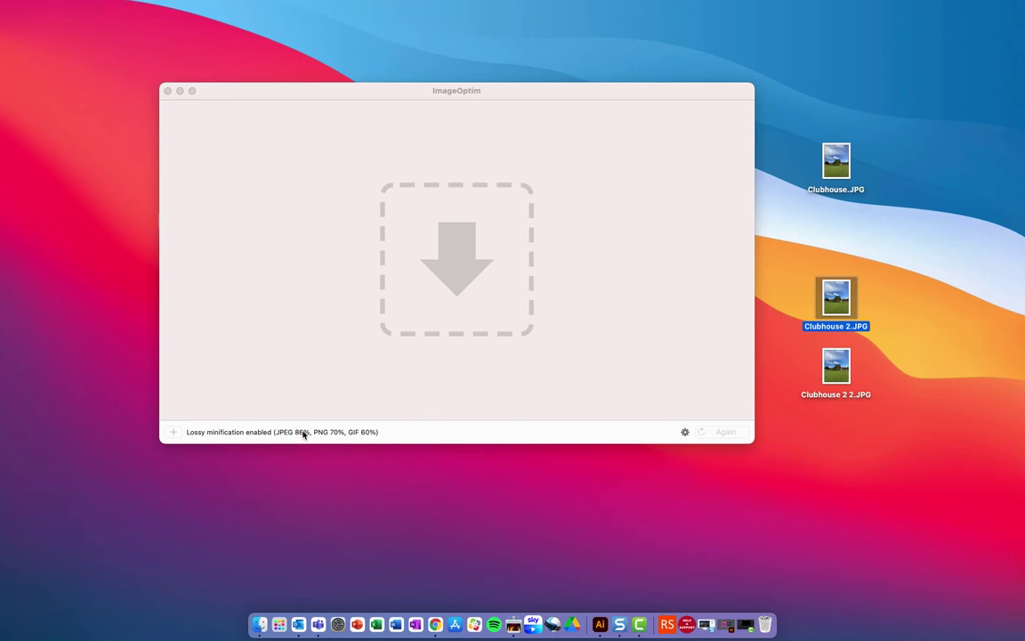
{"action": "left_click_drag", "start_coordinate": [858, 322], "coordinate": [487, 258]}
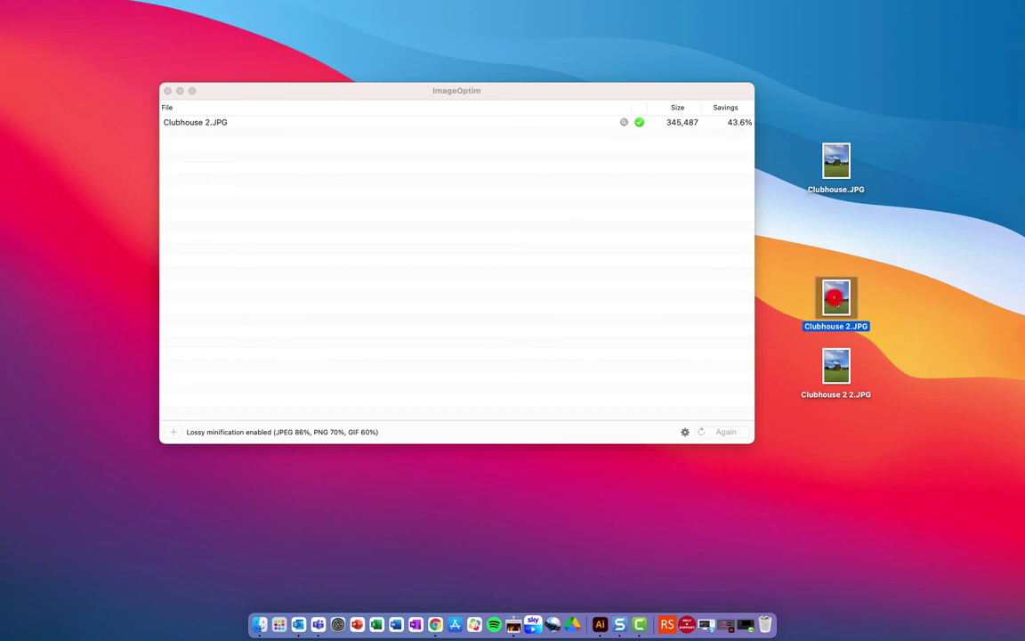
{"action": "key", "text": "Down"}
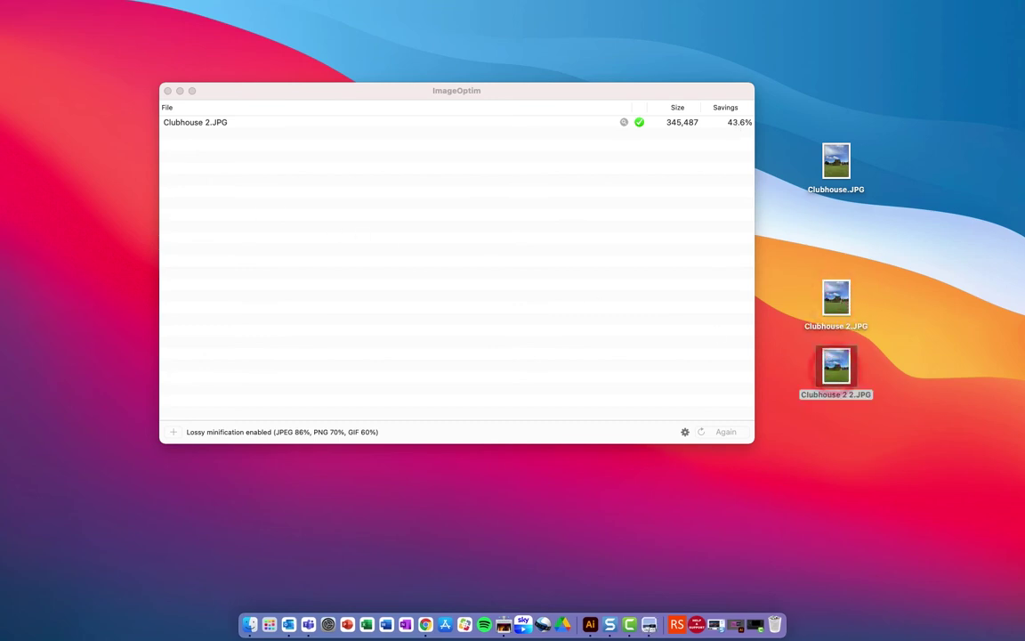
{"action": "key", "text": "super+o"}
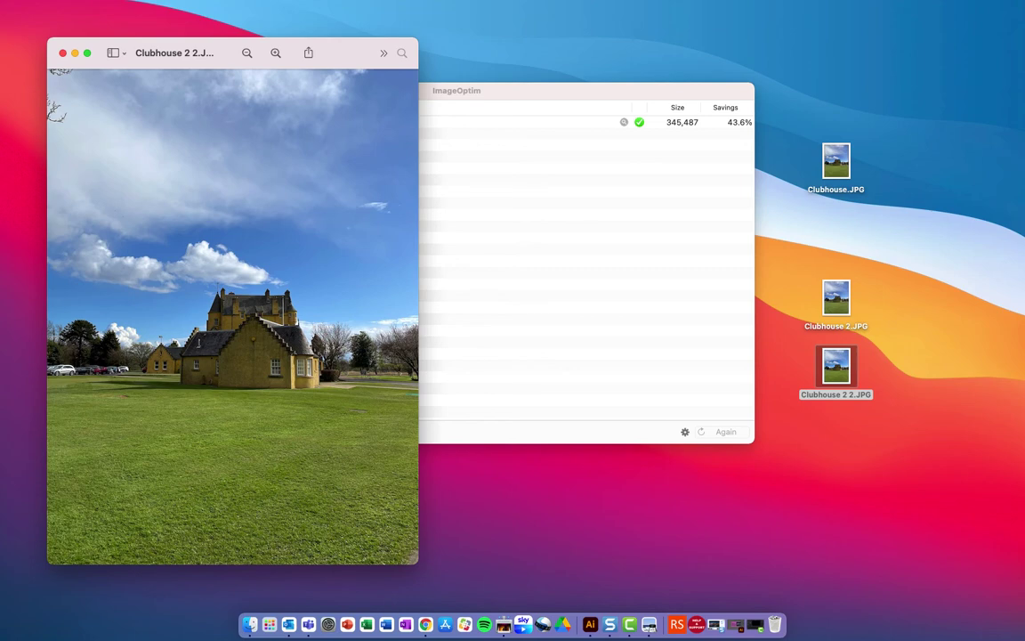
{"action": "left_click_drag", "start_coordinate": [193, 47], "coordinate": [605, 43]}
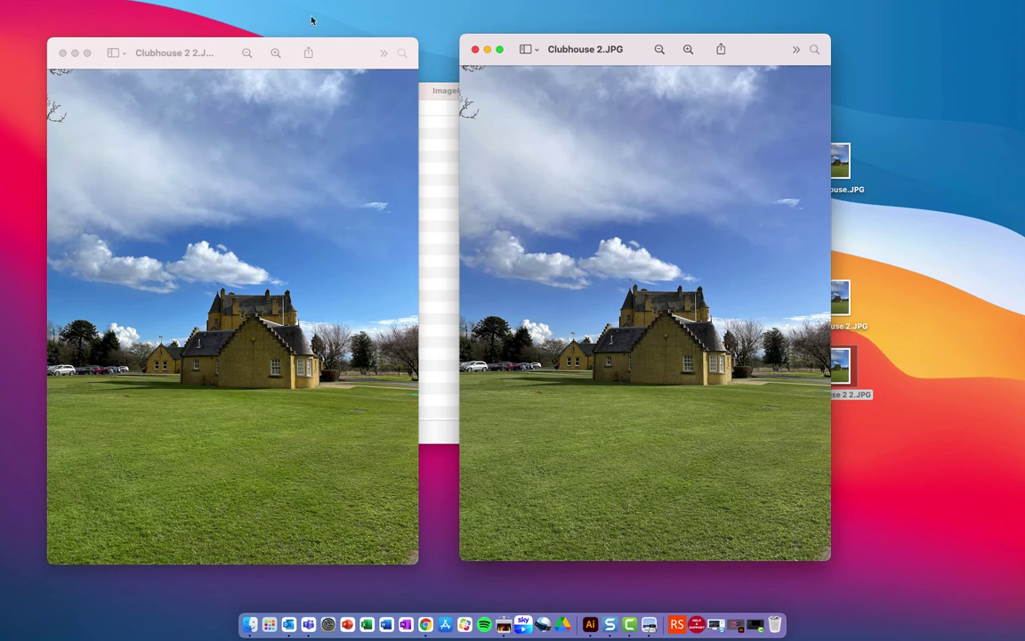
{"action": "left_click", "coordinate": [62, 53]}
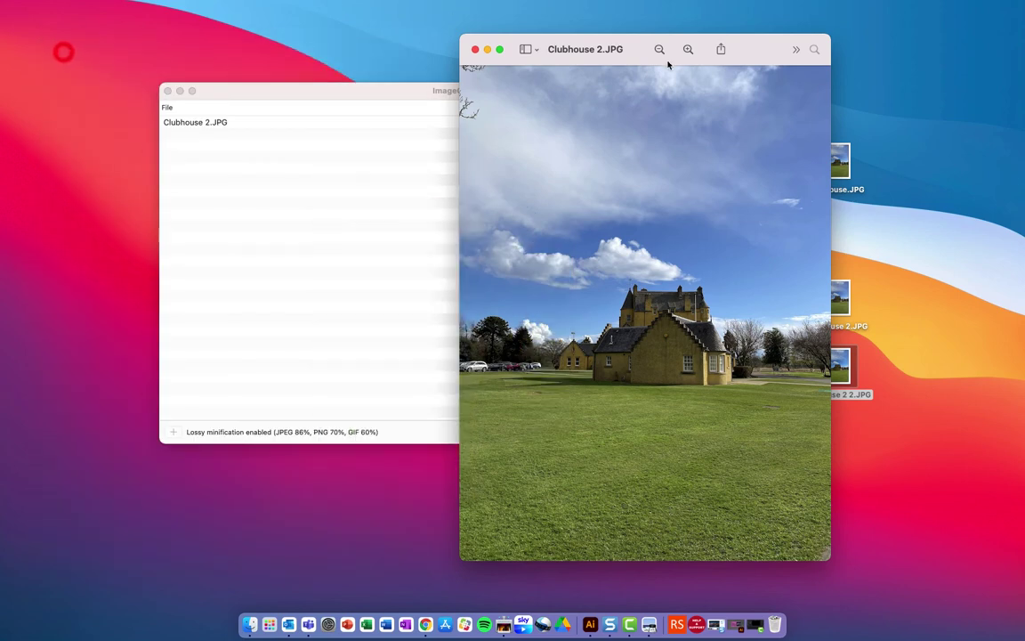
{"action": "left_click", "coordinate": [475, 49]}
Duplicate Clubhouse 2 2.JPG, set JPEG 50% and Insane level, then compress and open the copy
{"action": "left_click", "coordinate": [841, 367]}
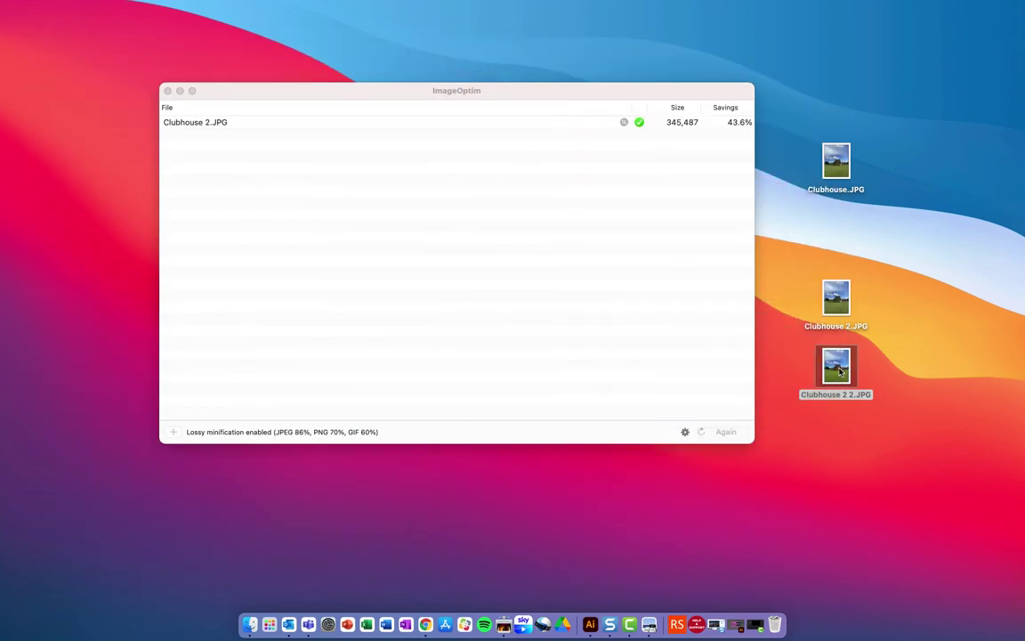
{"action": "key", "text": "super+d"}
{"action": "left_click", "coordinate": [684, 431]}
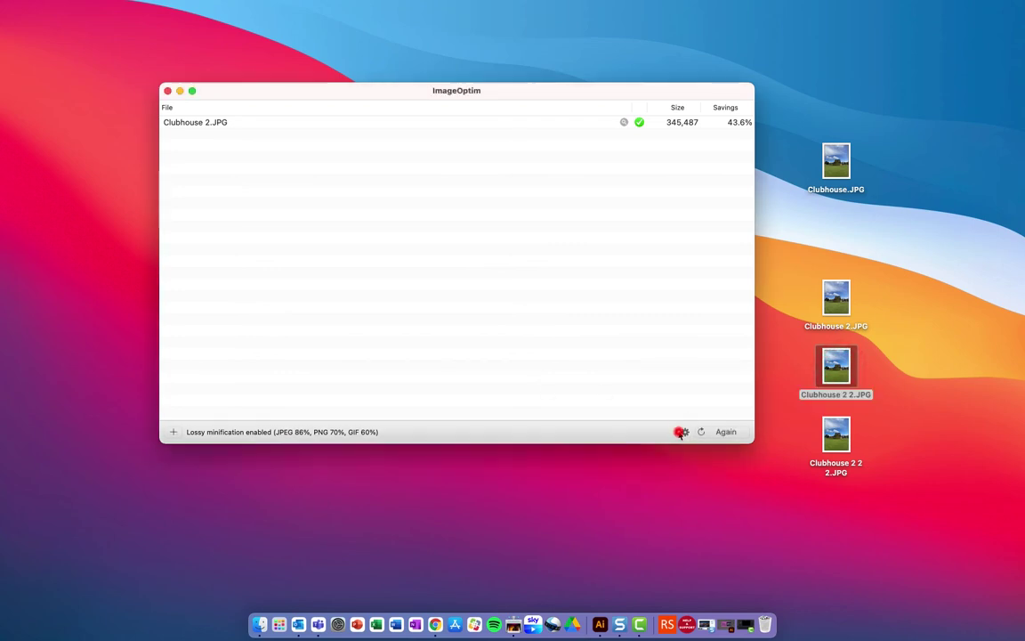
{"action": "left_click_drag", "start_coordinate": [486, 238], "coordinate": [276, 242]}
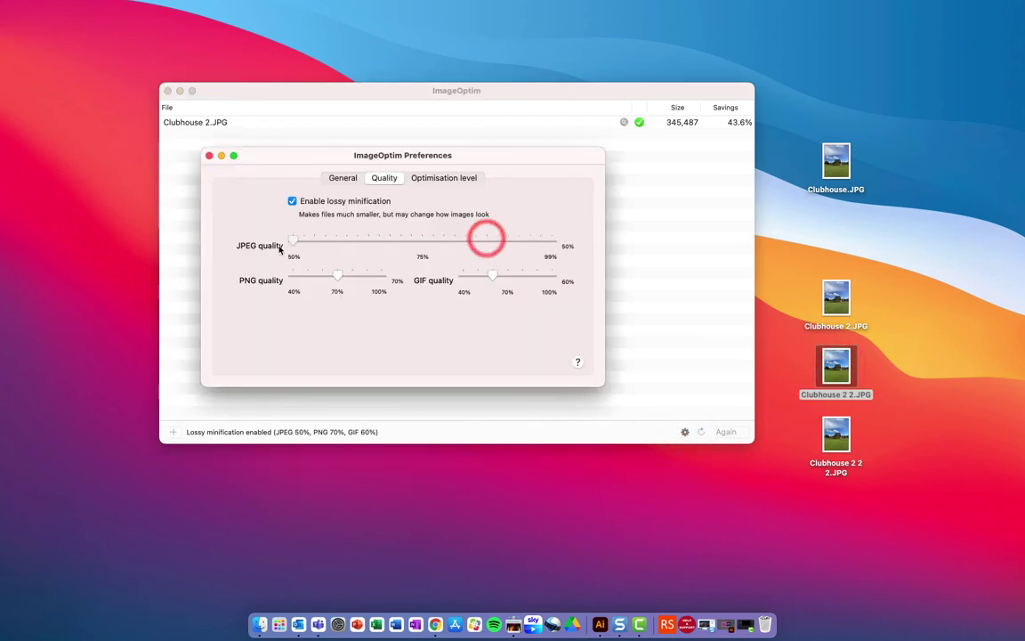
{"action": "left_click", "coordinate": [433, 179]}
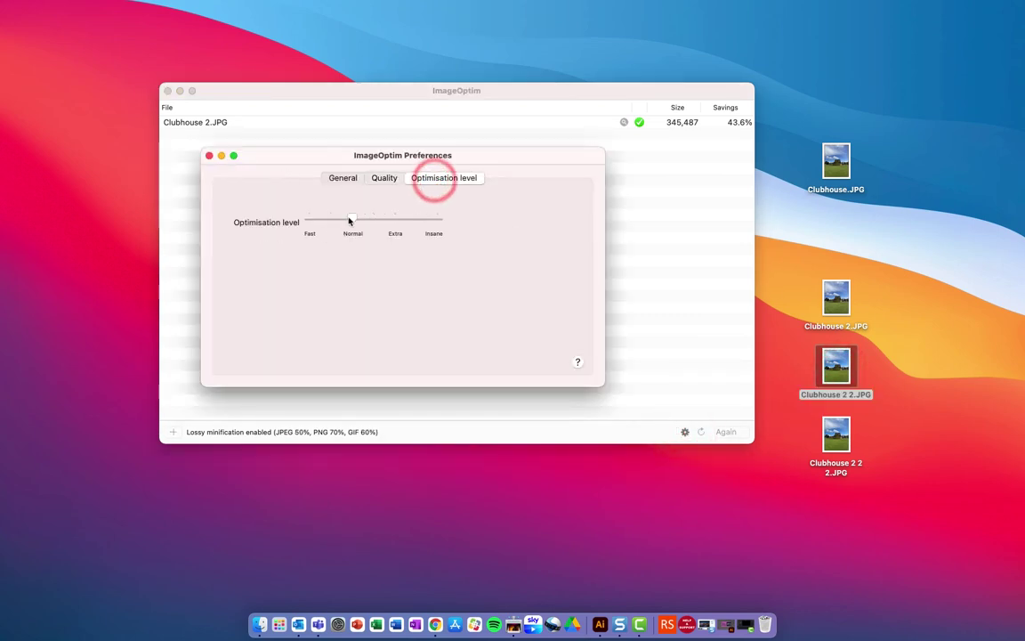
{"action": "left_click_drag", "start_coordinate": [352, 218], "coordinate": [437, 218]}
{"action": "left_click", "coordinate": [207, 155]}
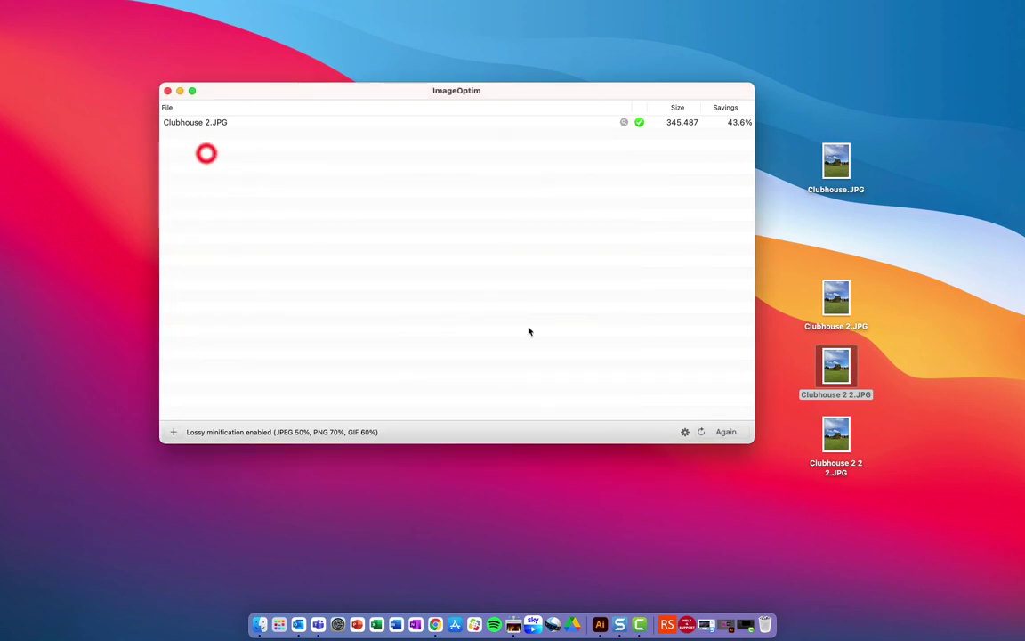
{"action": "left_click_drag", "start_coordinate": [837, 438], "coordinate": [384, 253]}
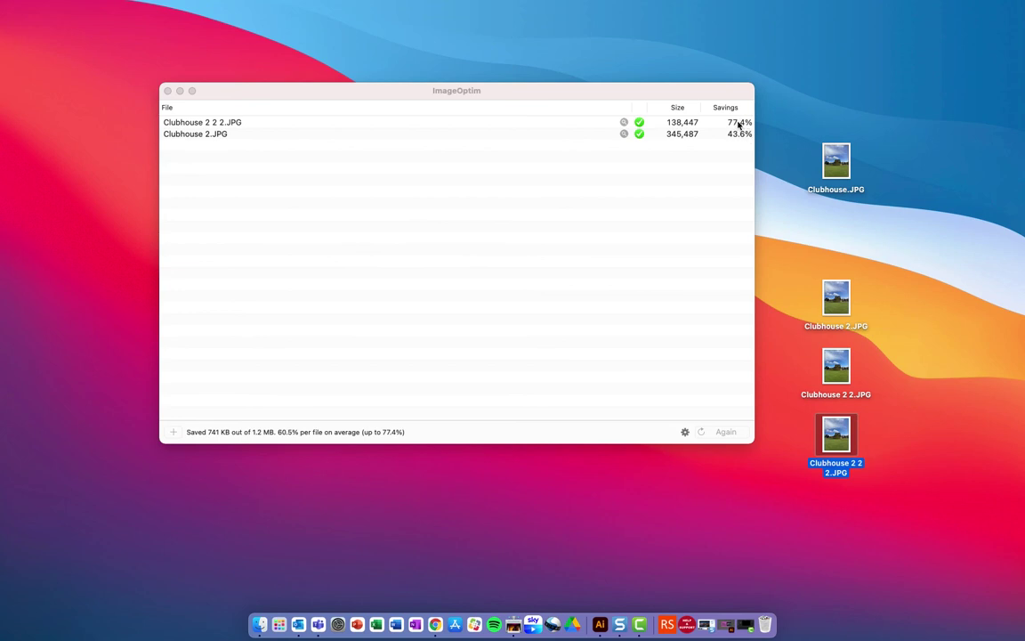
{"action": "double_click", "coordinate": [839, 440]}
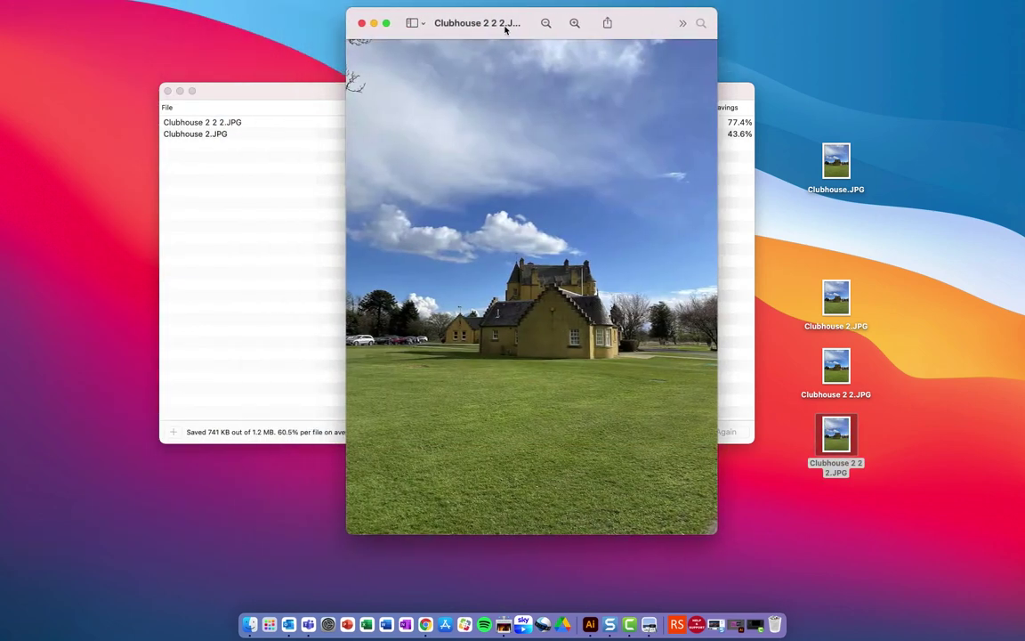
Check Clubhouse 2 2.JPG's info, arrange both photos side by side in Preview, then return to ImageOptim
{"action": "left_click_drag", "start_coordinate": [504, 28], "coordinate": [595, 61]}
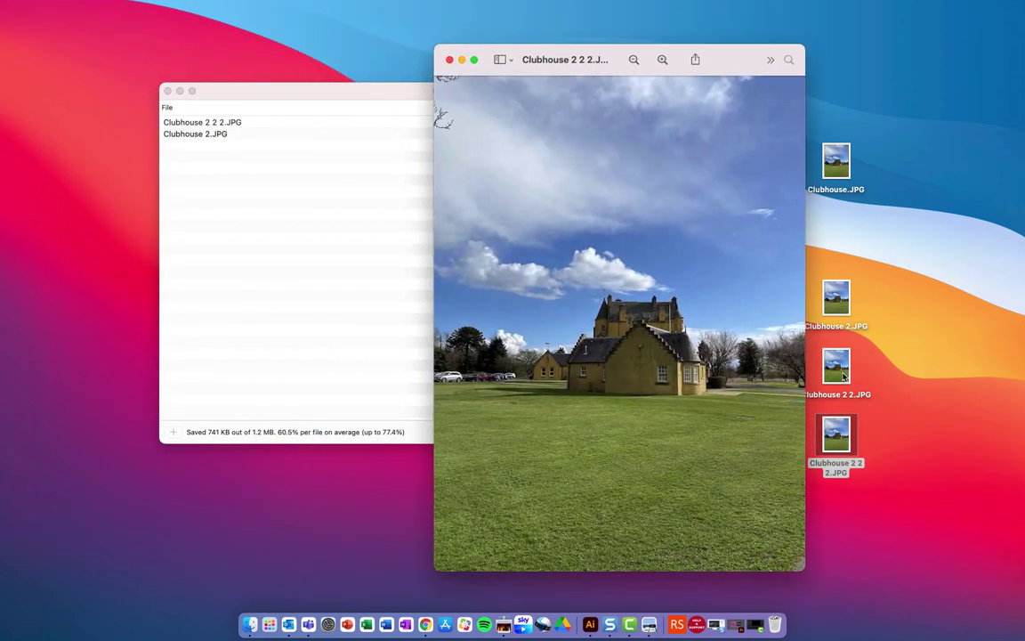
{"action": "right_click", "coordinate": [844, 362]}
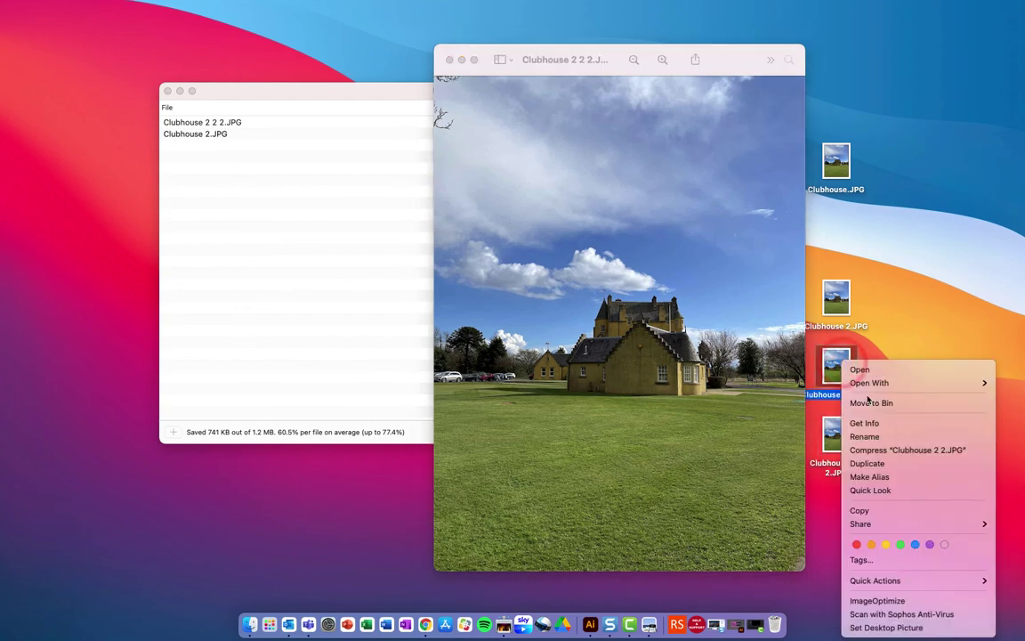
{"action": "left_click", "coordinate": [868, 421]}
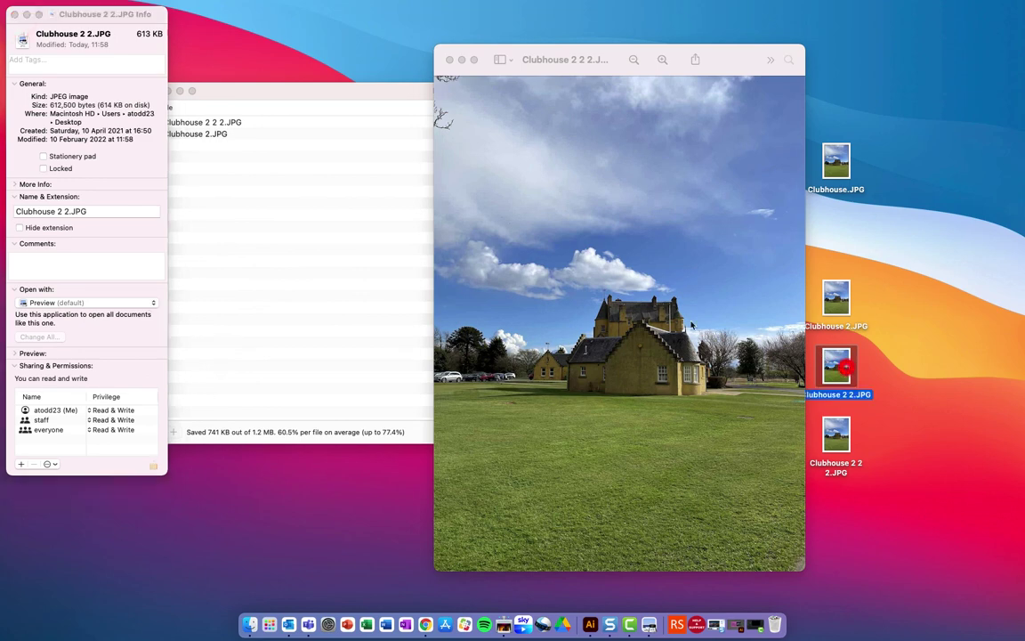
{"action": "left_click", "coordinate": [14, 15]}
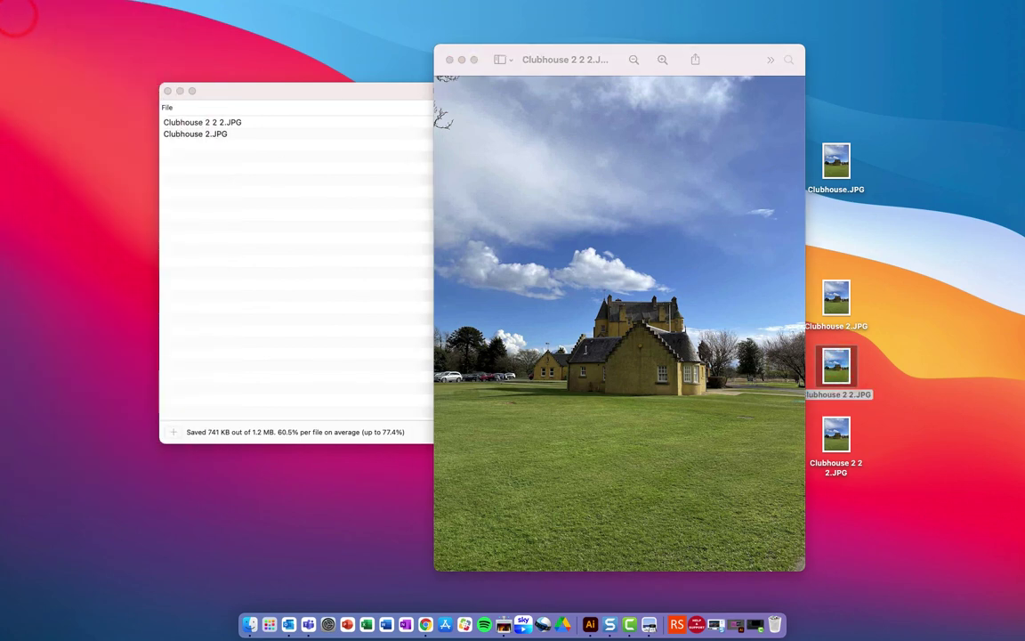
{"action": "double_click", "coordinate": [202, 122]}
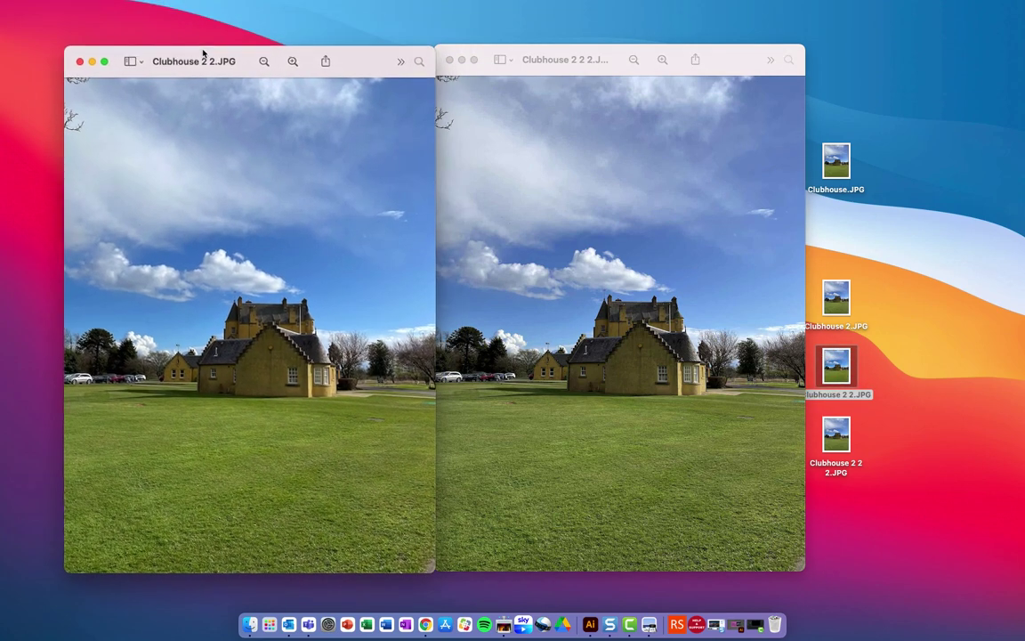
{"action": "left_click_drag", "start_coordinate": [533, 50], "coordinate": [585, 52]}
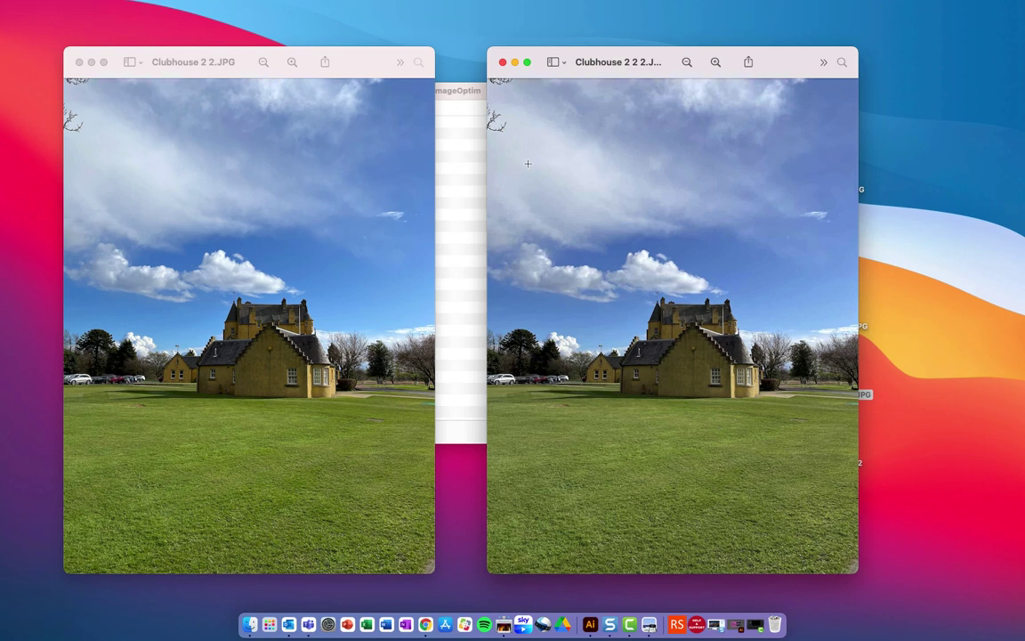
{"action": "left_click", "coordinate": [464, 172]}
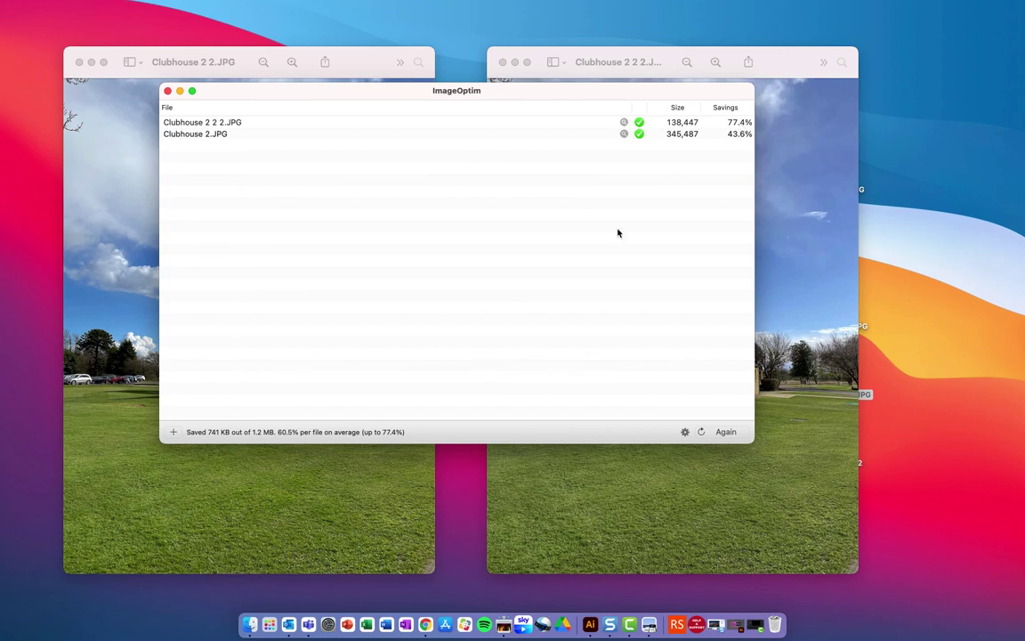
Close the ImageOptim results window so both Clubhouse photo versions show side by side in Preview
{"action": "left_click", "coordinate": [167, 91]}
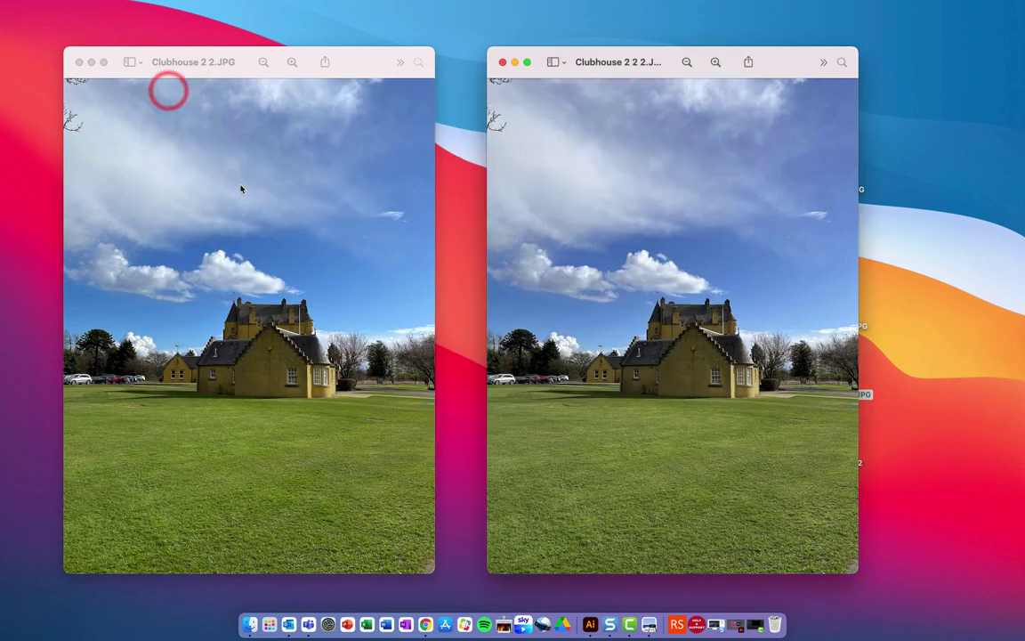